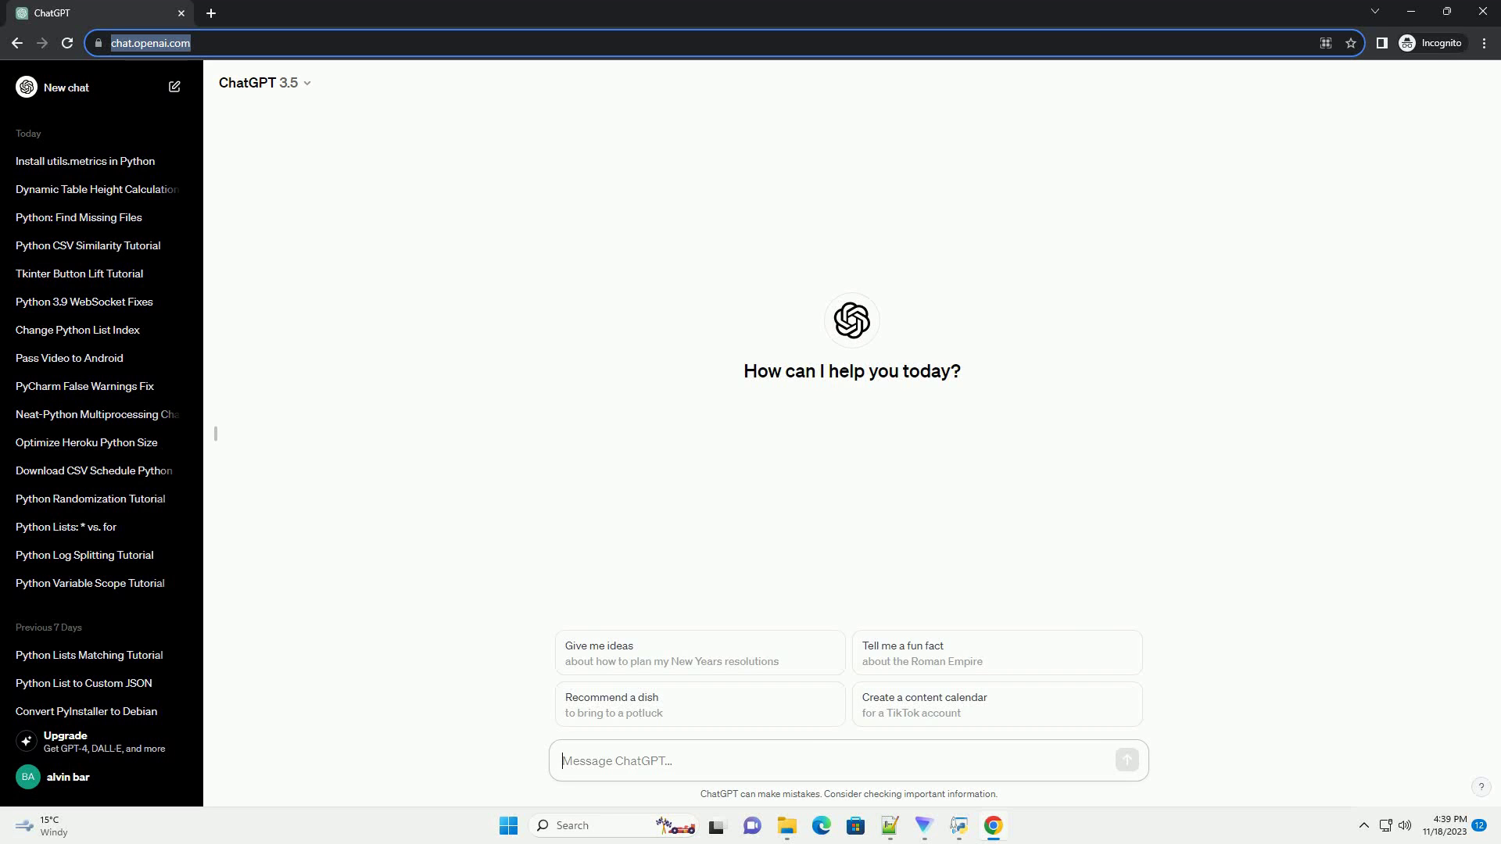
pyautogui.write('write an informative tutorial about Problem downloading MEGA files with python with code example')
# Step: Send the request for a Python tutorial on fixing MEGA download problems
pyautogui.press('Return')
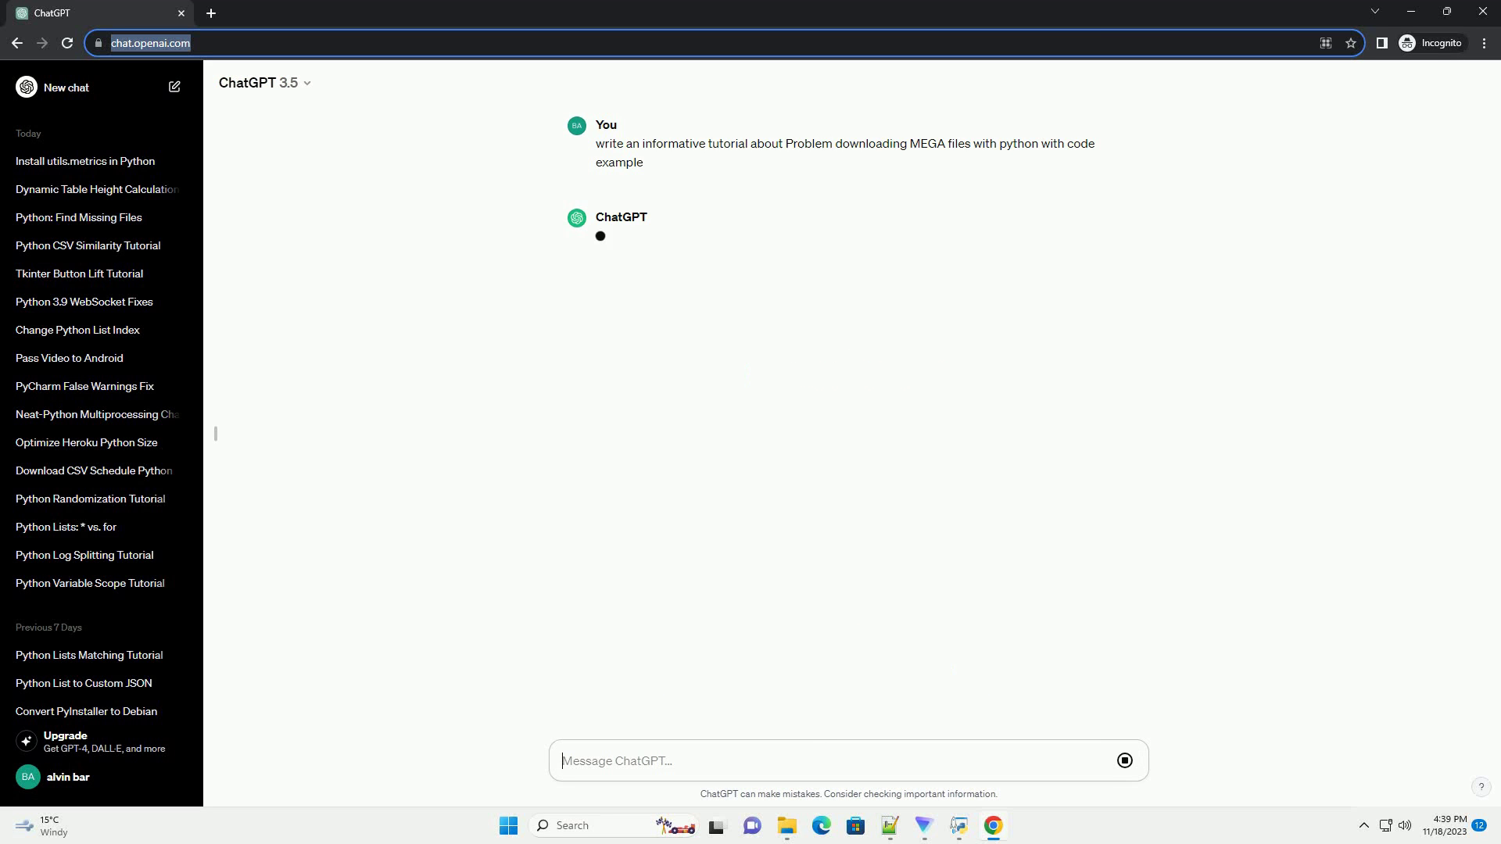